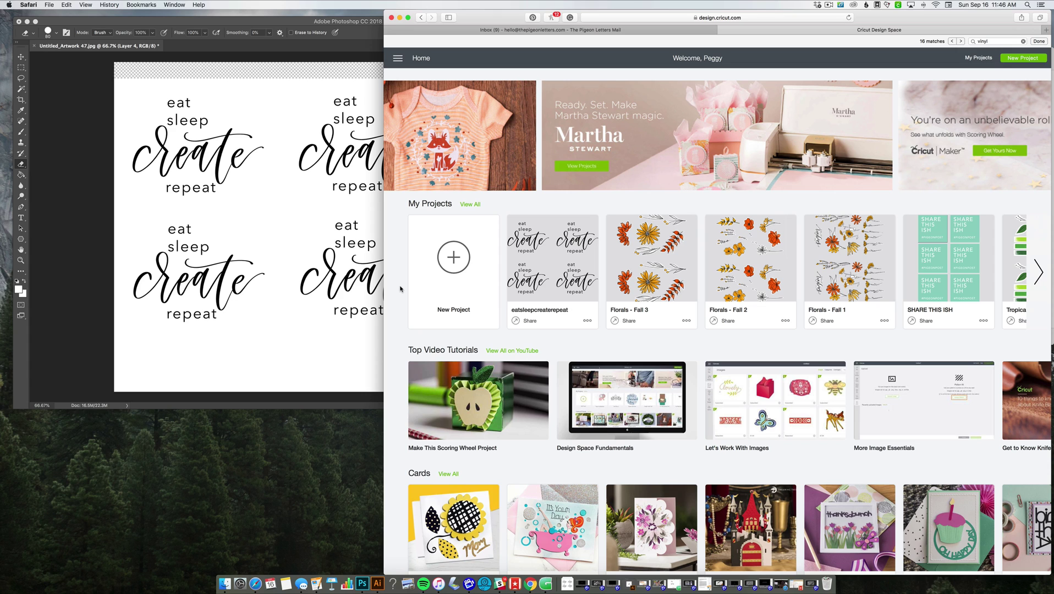
Start a new blank project and bring up the image Upload page
left_click(454, 261)
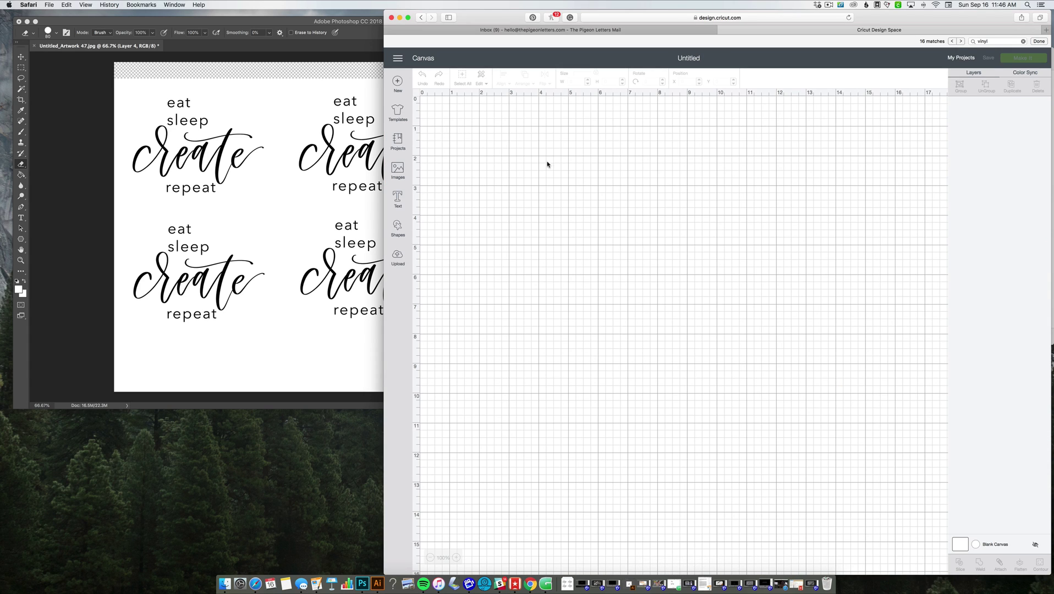
left_click(397, 256)
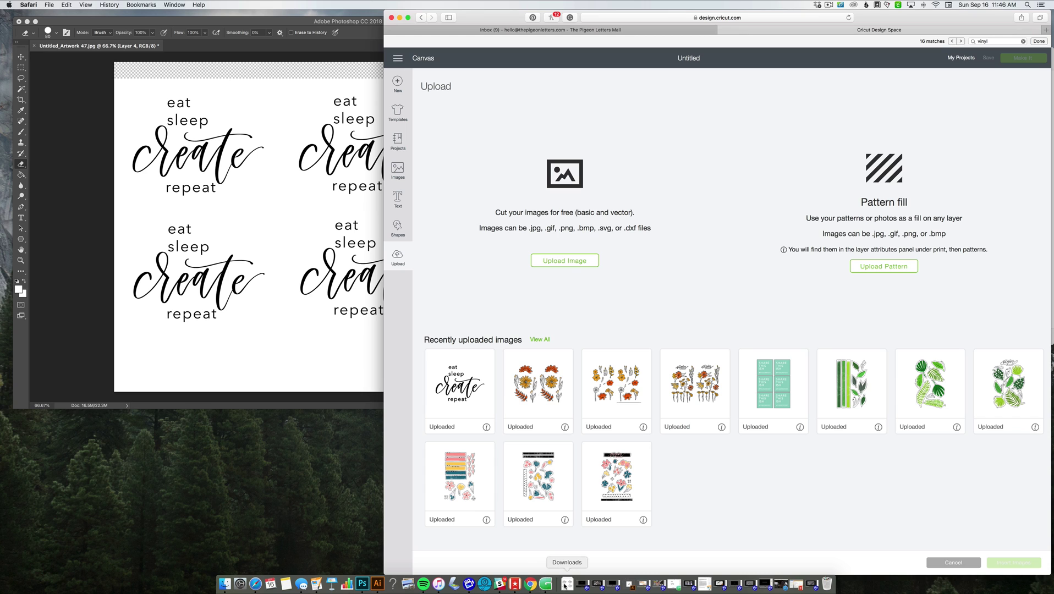
Upload the eatsleep artwork from Downloads as a Complex image and continue to erasing
left_click(566, 260)
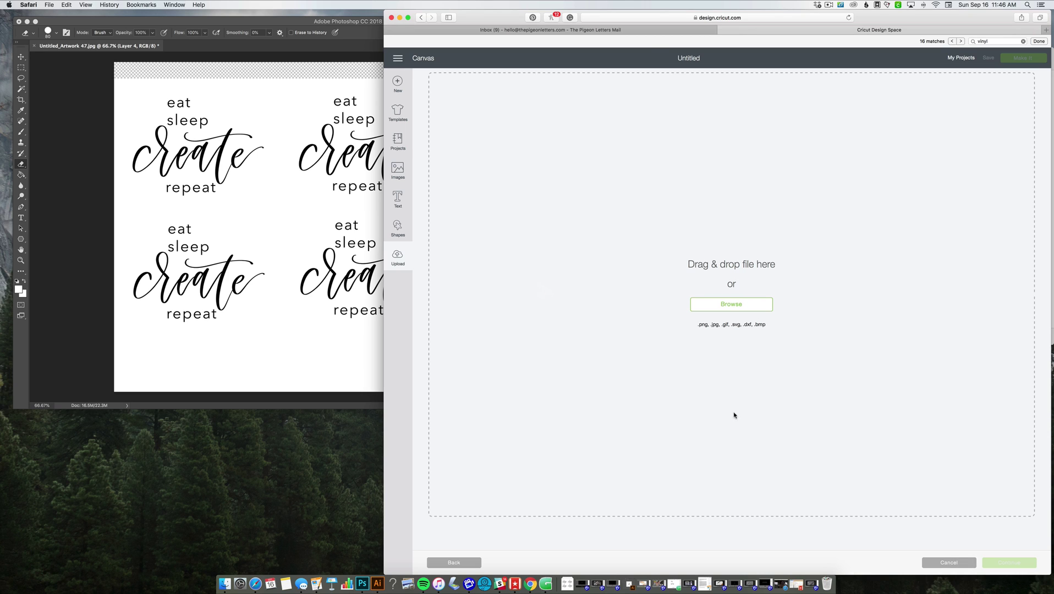
left_click(730, 305)
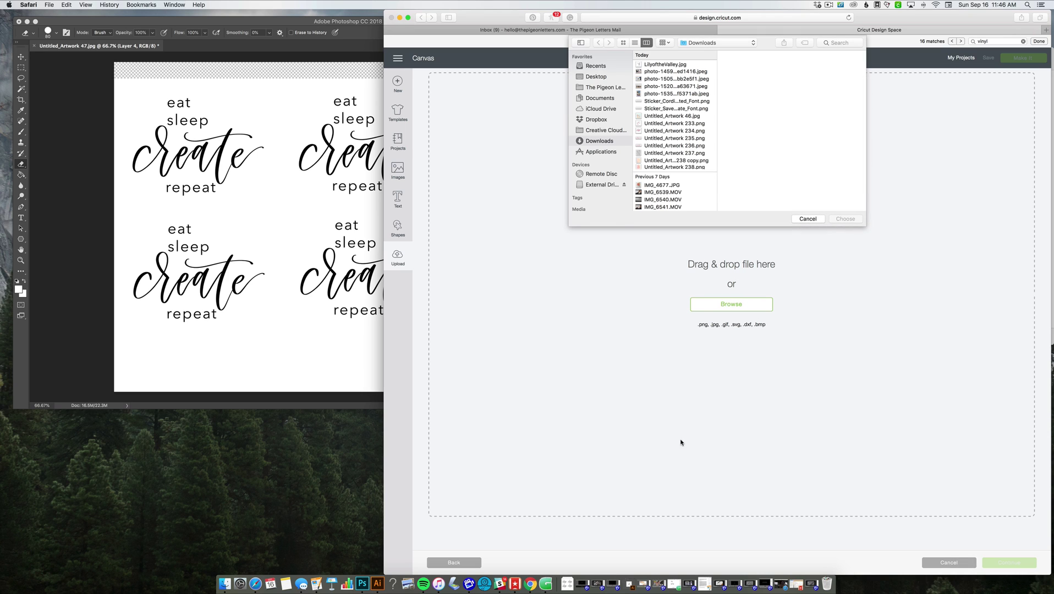
left_click(567, 582)
left_click_drag(403, 288, 726, 107)
left_click(844, 219)
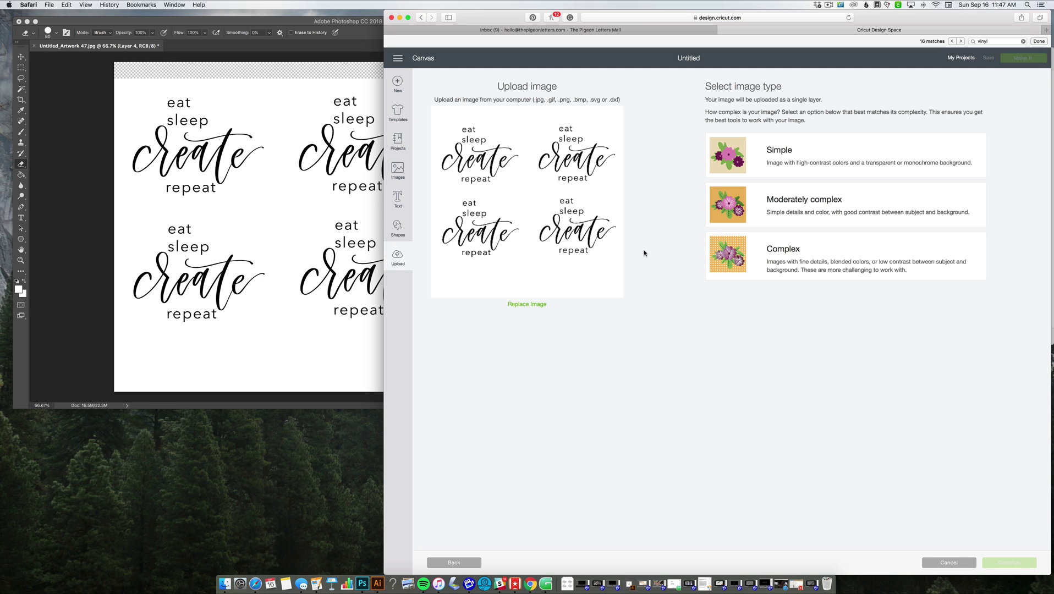
left_click(736, 252)
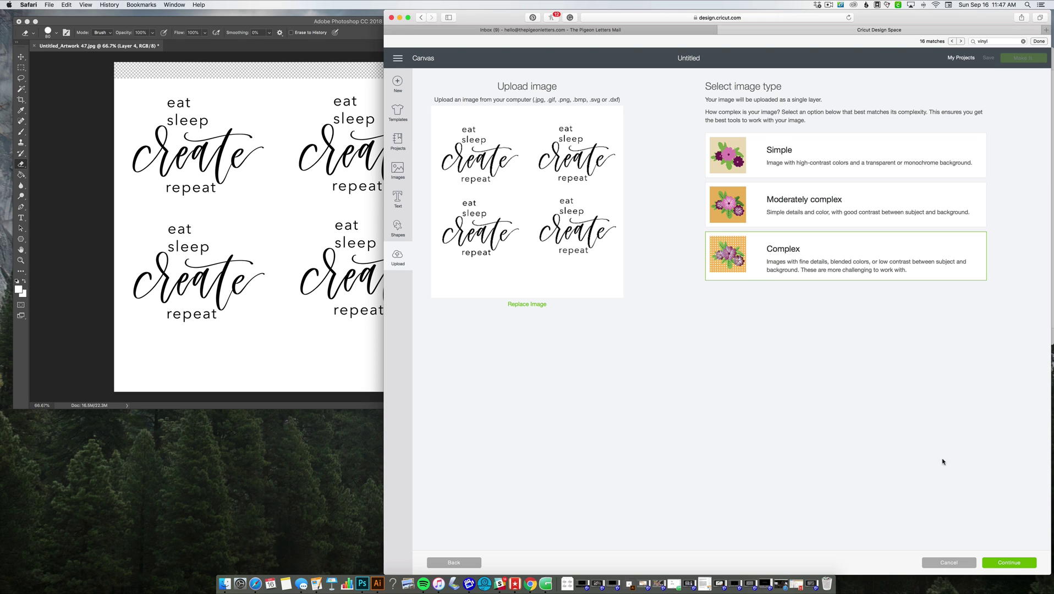
left_click(1009, 562)
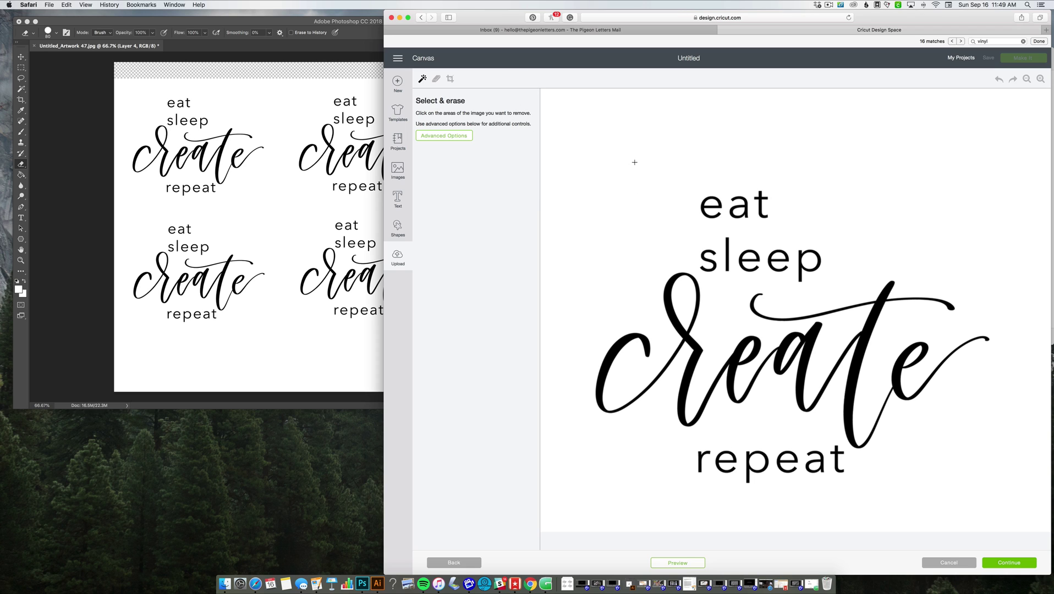
Erase the white background and the enclosed white inside 'create' and 'repeat' of the first design
left_click(834, 252)
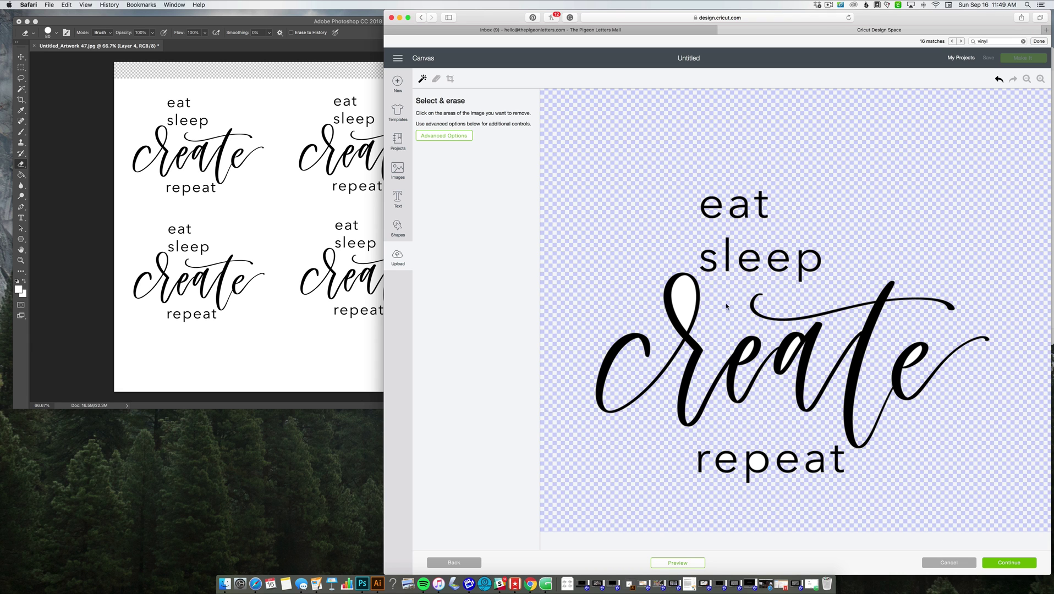
left_click(685, 294)
left_click(790, 353)
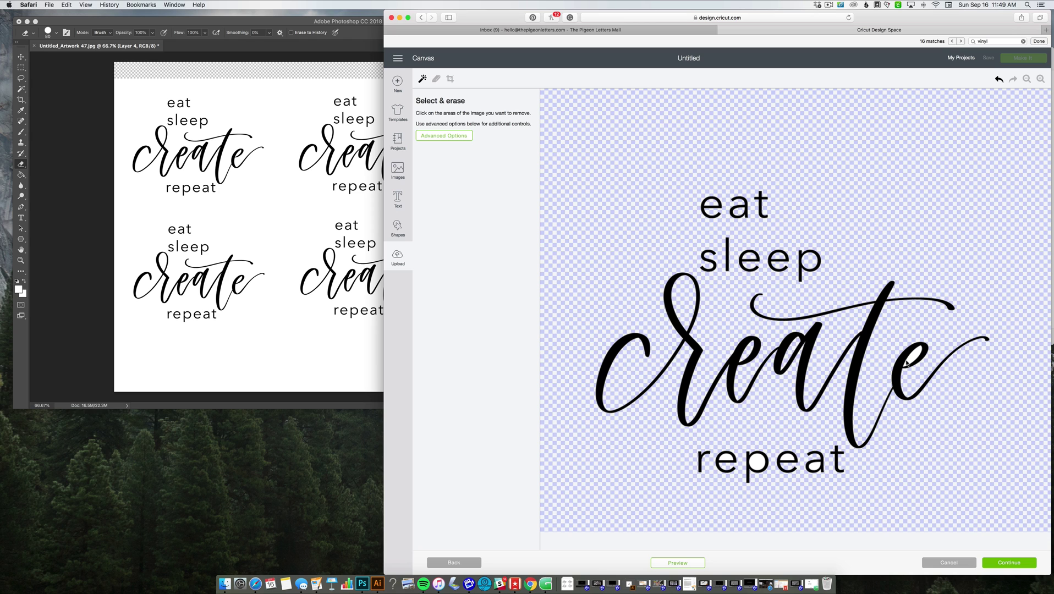
left_click(913, 358)
left_click(727, 458)
left_click(759, 462)
left_click(789, 456)
left_click(818, 469)
Clear the enclosed white inside the letters of eat, sleep, create and repeat in the next design
scroll(765, 361, "down", 6)
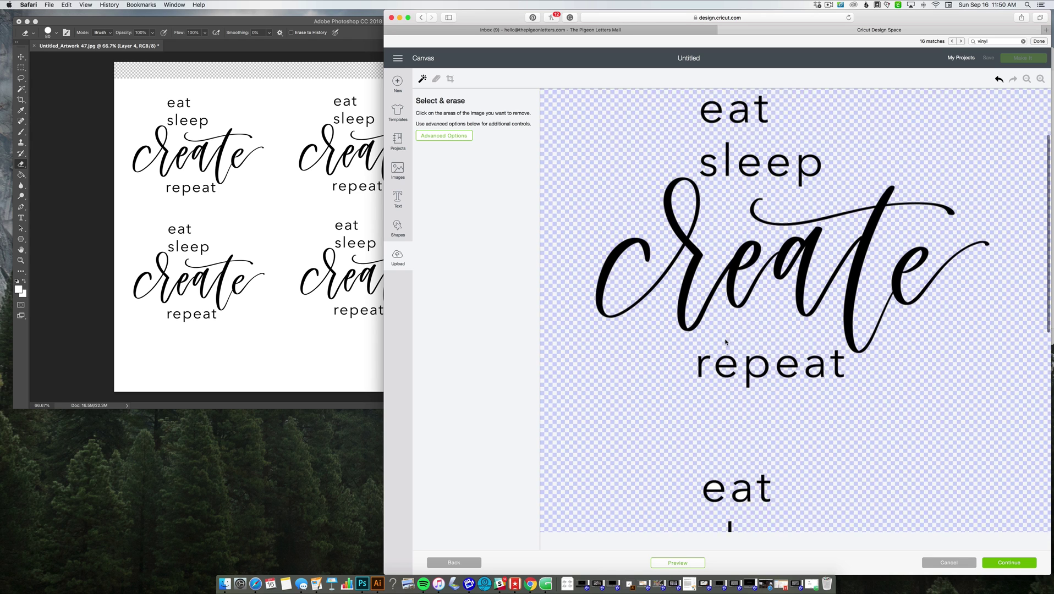
left_click(718, 264)
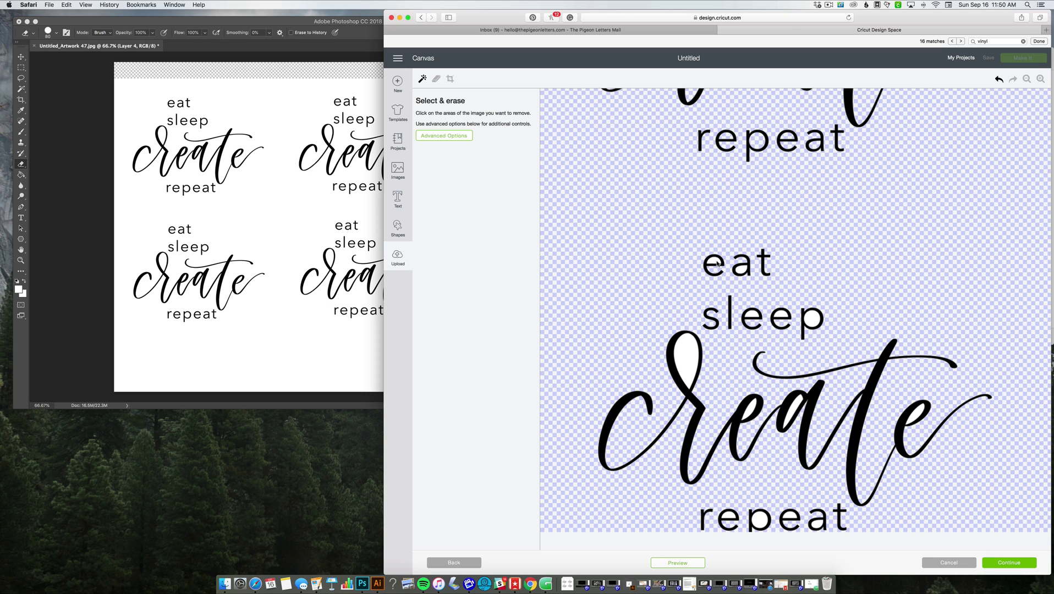
left_click(737, 271)
left_click(754, 314)
left_click(781, 314)
left_click(811, 320)
left_click(694, 357)
left_click(748, 414)
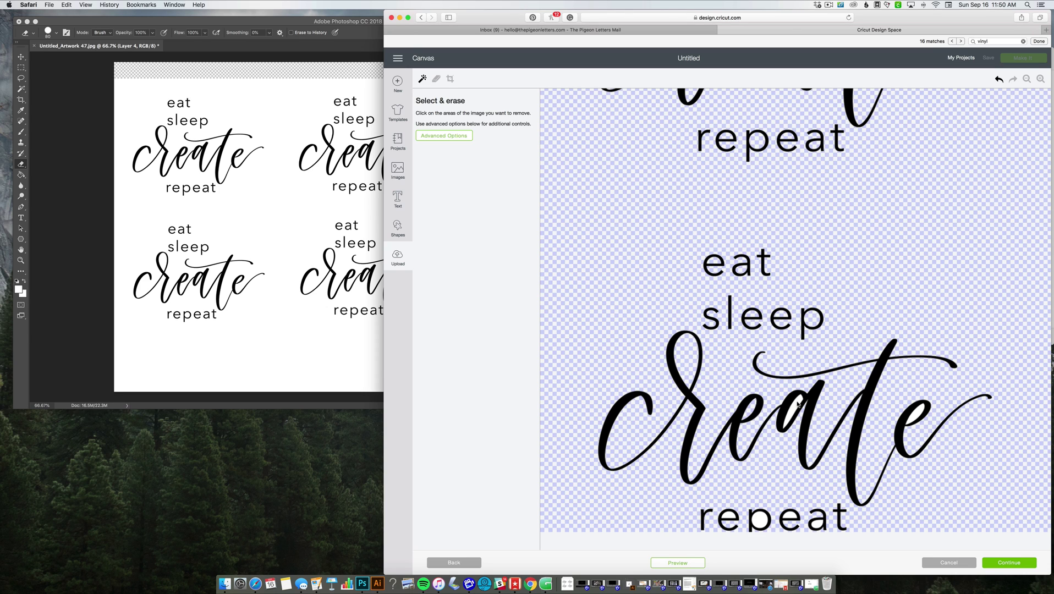
left_click(797, 406)
left_click(921, 413)
scroll(907, 423, "down", 5)
left_click(730, 376)
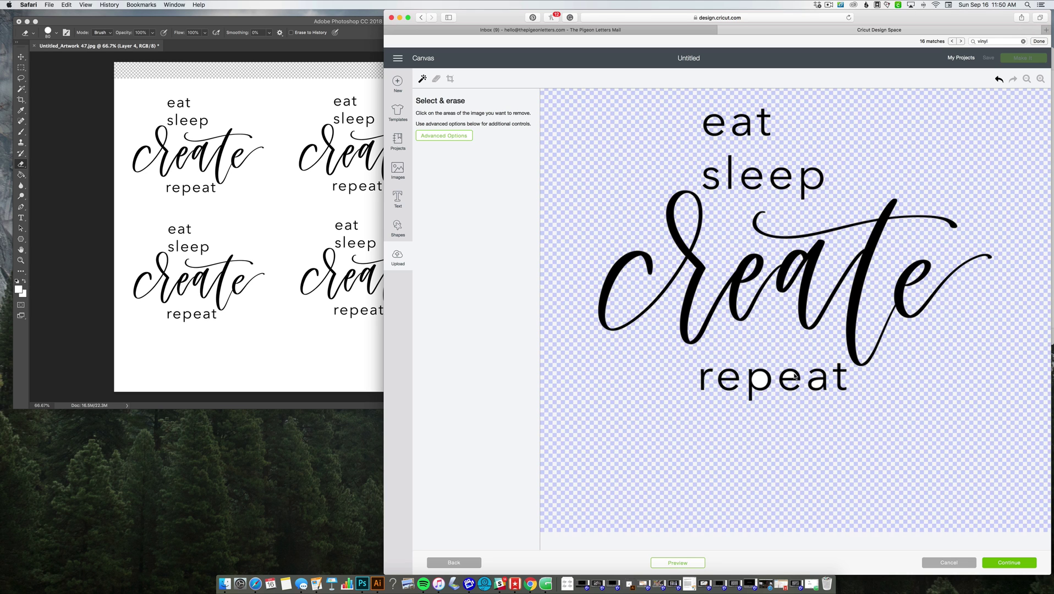
left_click(759, 379)
left_click(790, 376)
left_click(814, 384)
Clear the remaining white inside create, sleep and eat letters, then zoom out to check the artwork
scroll(705, 384, "left", 3)
scroll(704, 384, "right", 3)
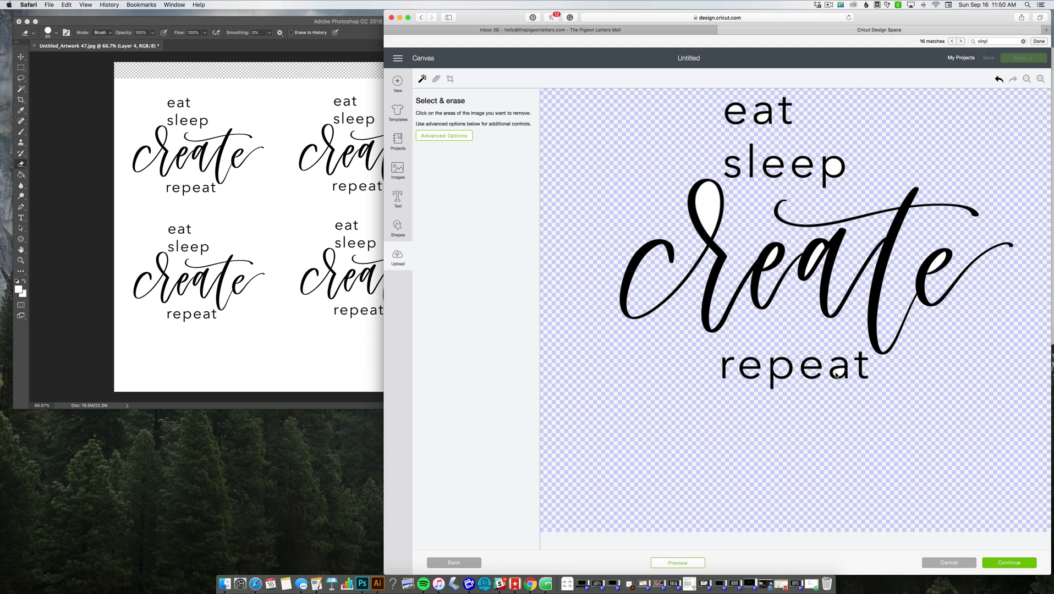
left_click(707, 194)
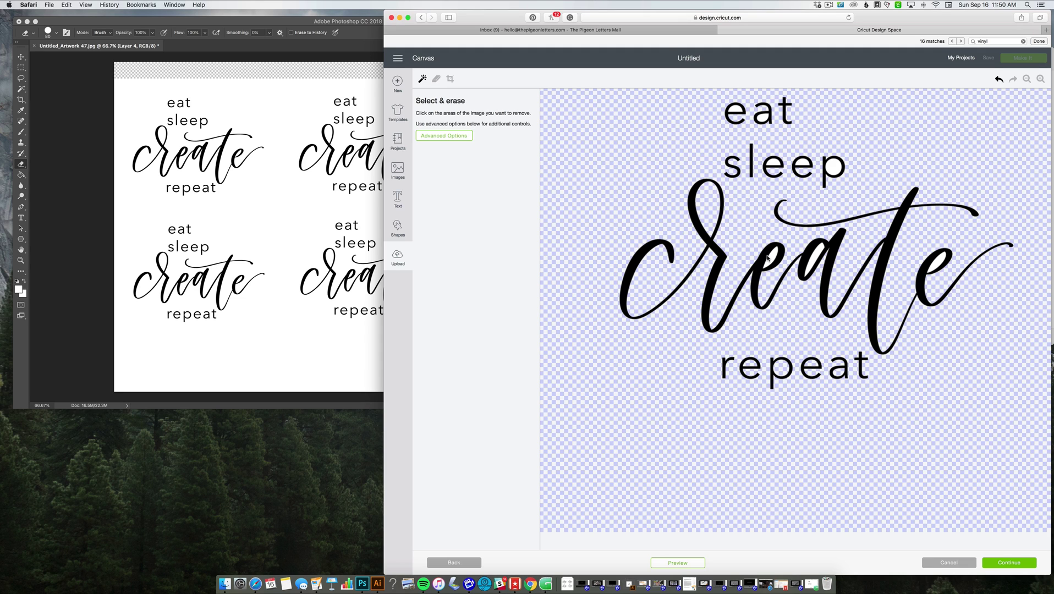
left_click(814, 262)
left_click(935, 263)
left_click(832, 165)
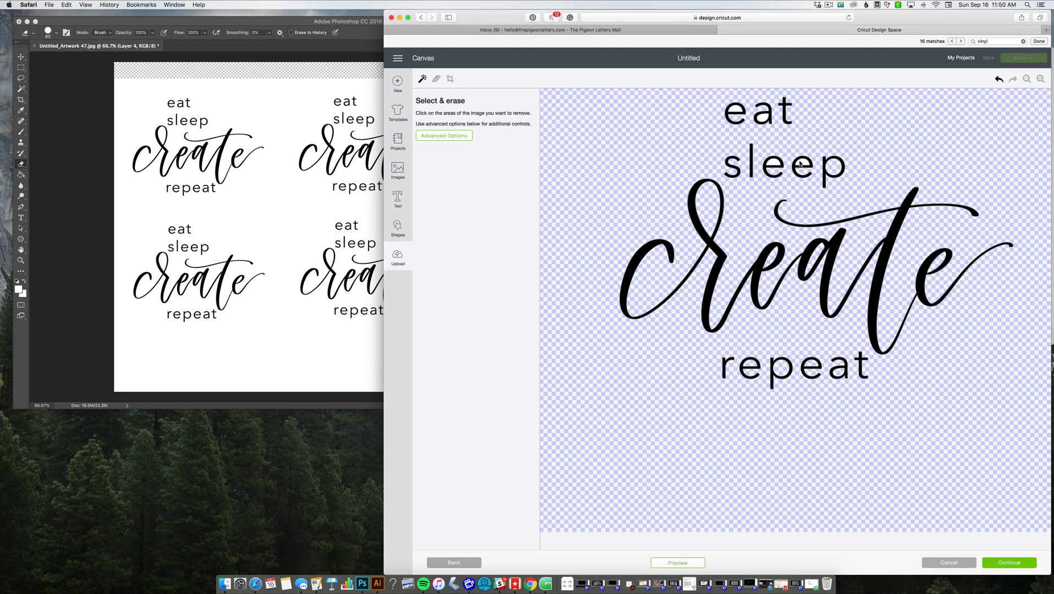
left_click(803, 161)
left_click(773, 161)
left_click(735, 109)
scroll(764, 121, "down", 5)
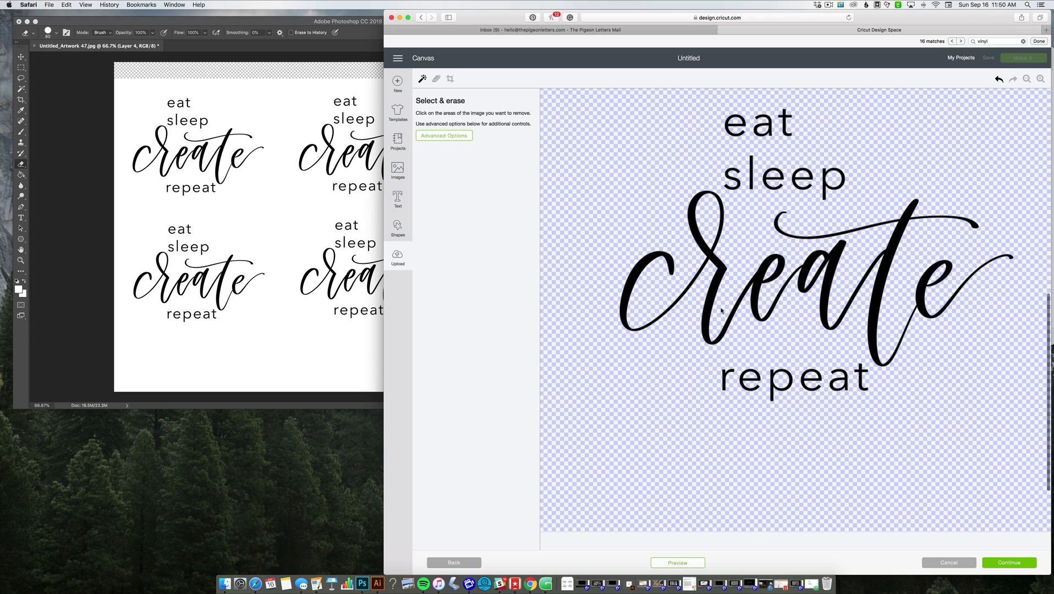
left_click(714, 143)
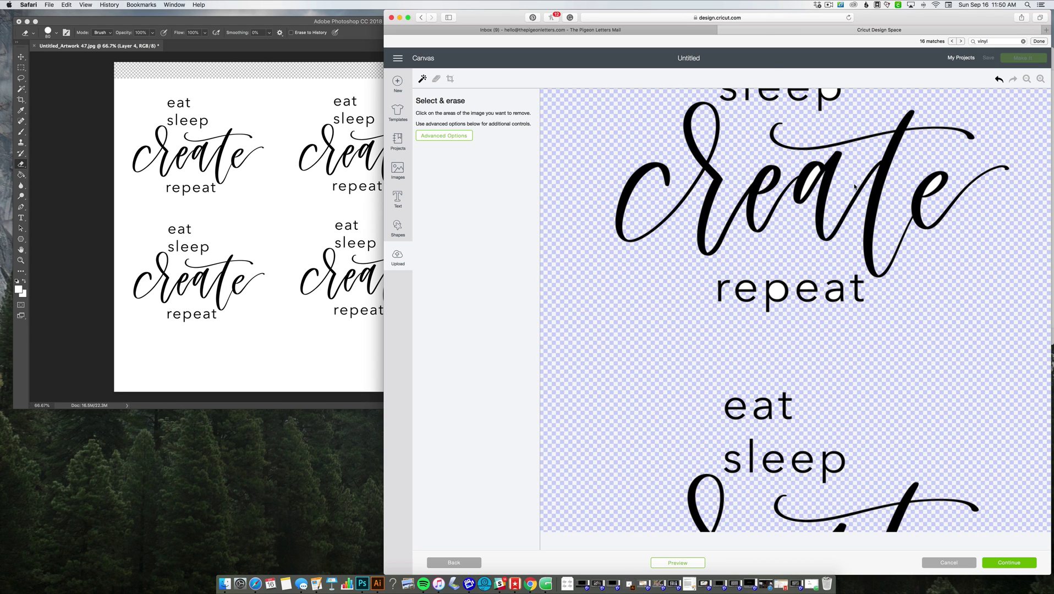
left_click(808, 182)
left_click(932, 187)
scroll(748, 289, "up", 3)
scroll(748, 288, "up", 5)
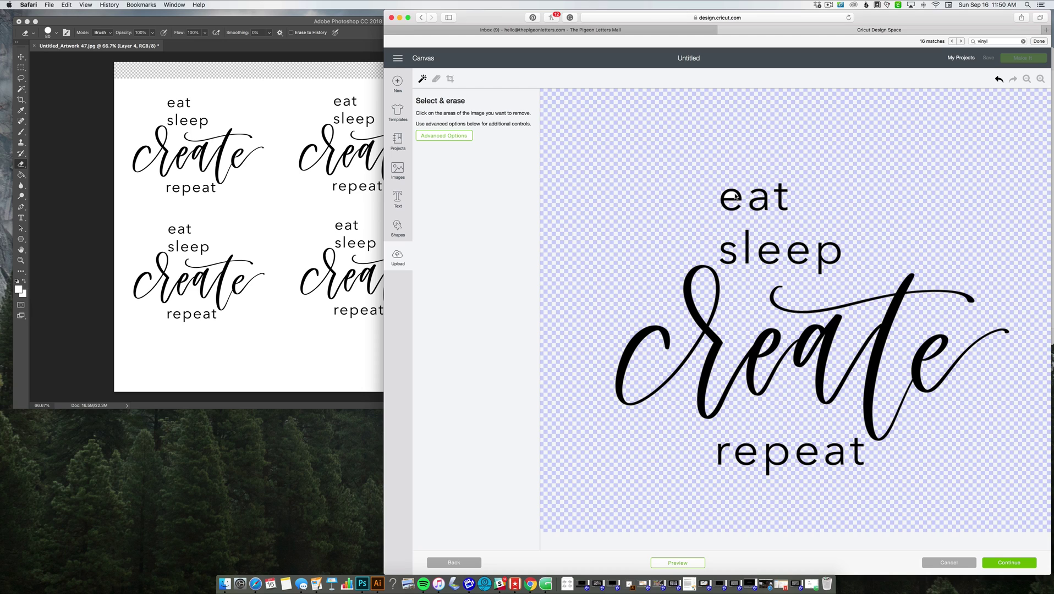
scroll(871, 239, "down", 10)
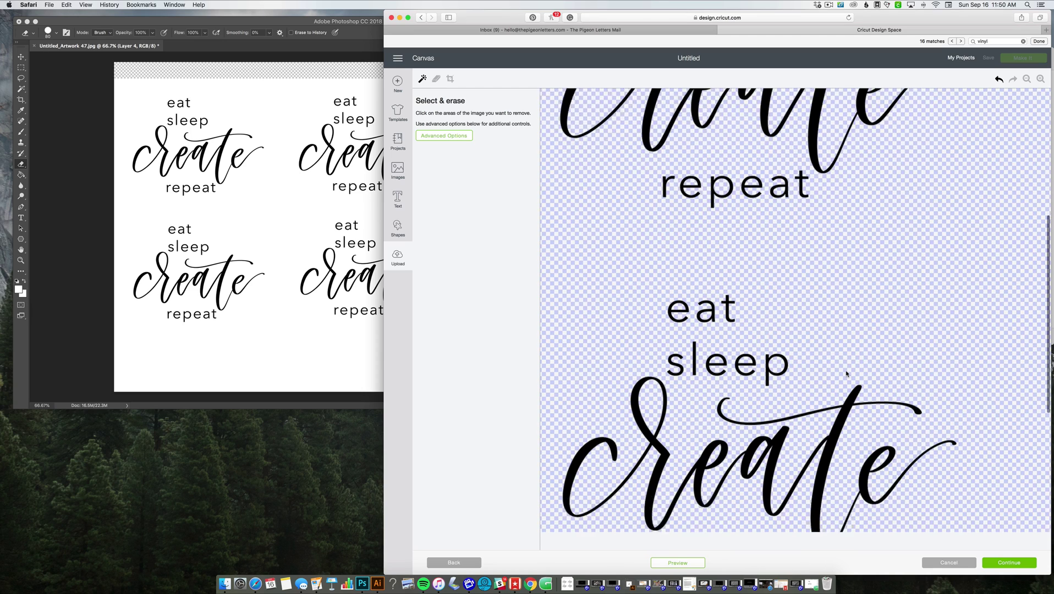
scroll(846, 374, "down", 5)
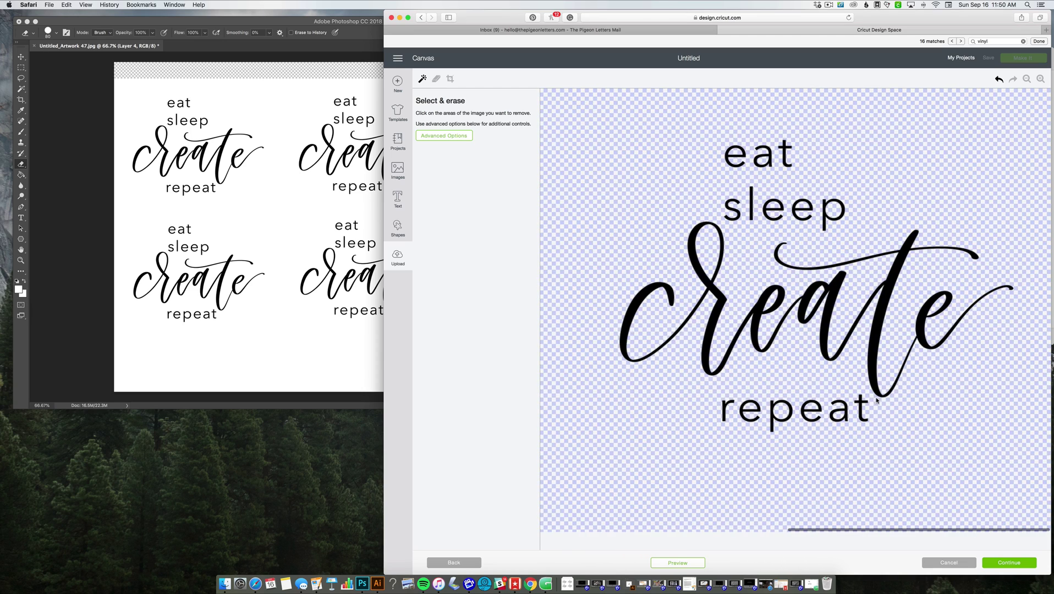
scroll(877, 400, "down", 2)
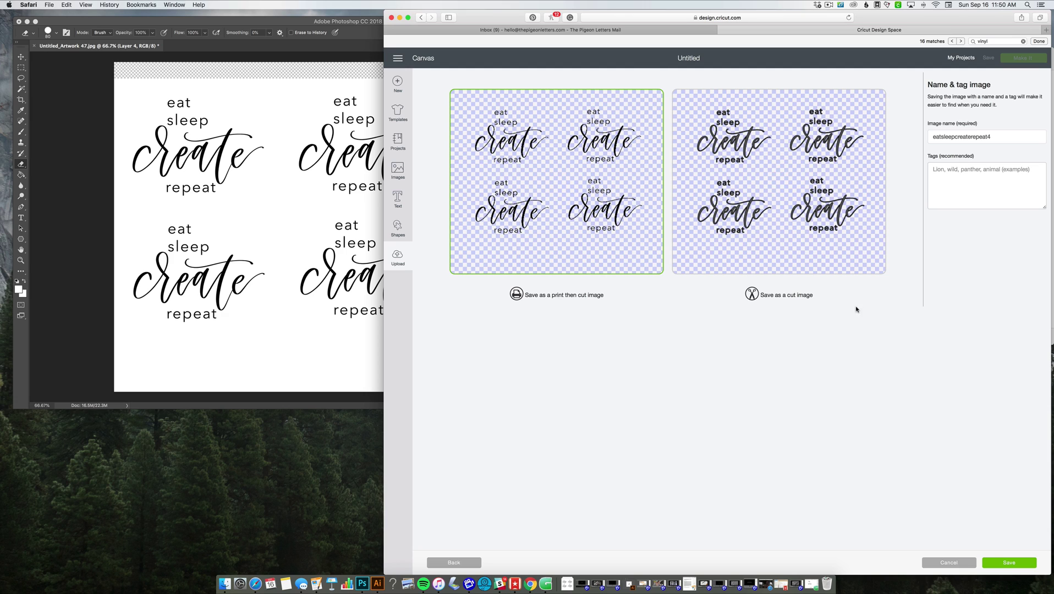
Choose to save as a cut image named 'Eat Sleep Create Repeat x4'
left_click(806, 201)
left_click(1006, 139)
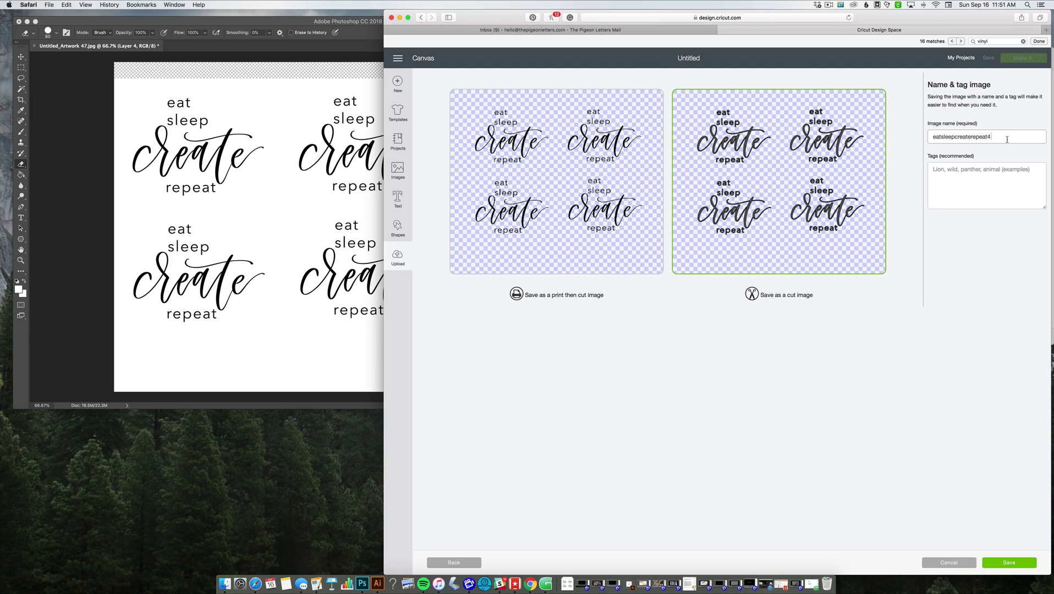
type("EAT")
key("super+a")
type("Eat Sleep Create Repeat x4")
Tag the image with eat, sleep, create, repeat and lettering, then save it
left_click(995, 178)
type("eat ")
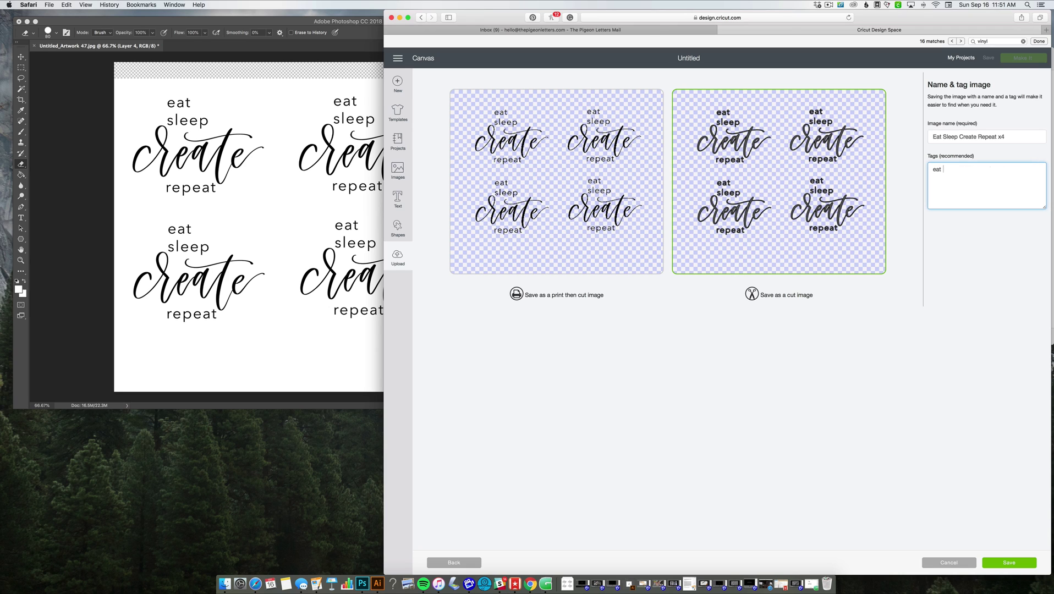
type("cs")
key("BackSpace")
key("BackSpace")
type("sleep create repeat, lettering")
left_click(999, 566)
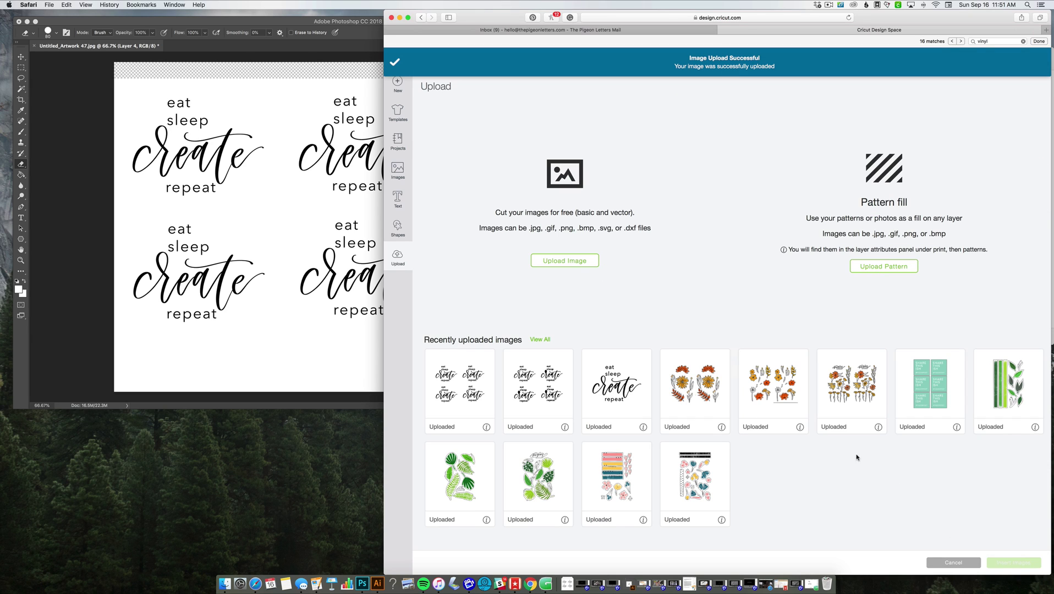
Insert the Eat Sleep Create Repeat x4 upload and move it to the canvas's top-left corner
left_click(462, 387)
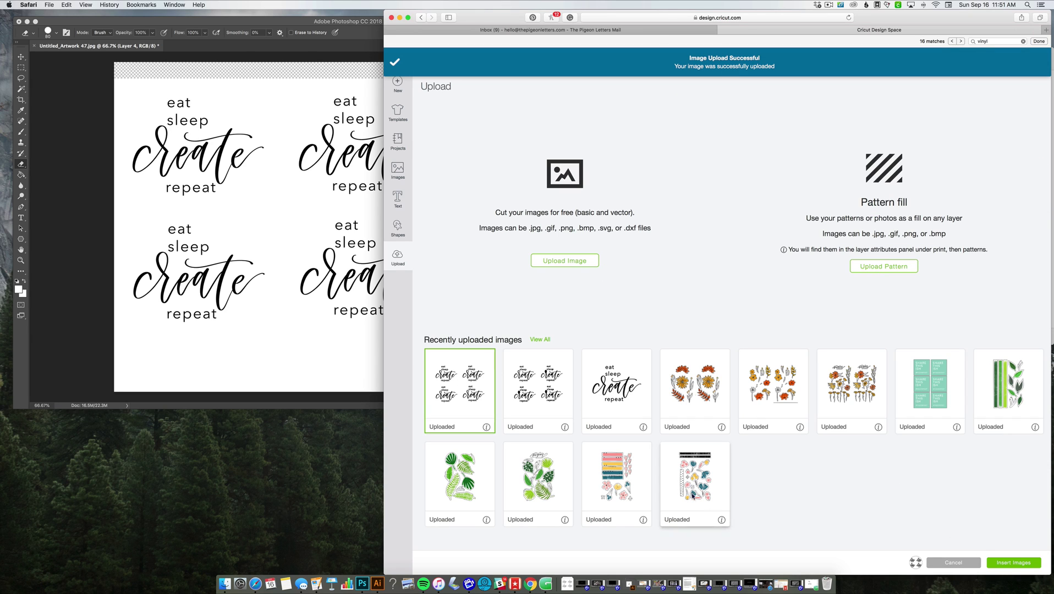
left_click(1035, 563)
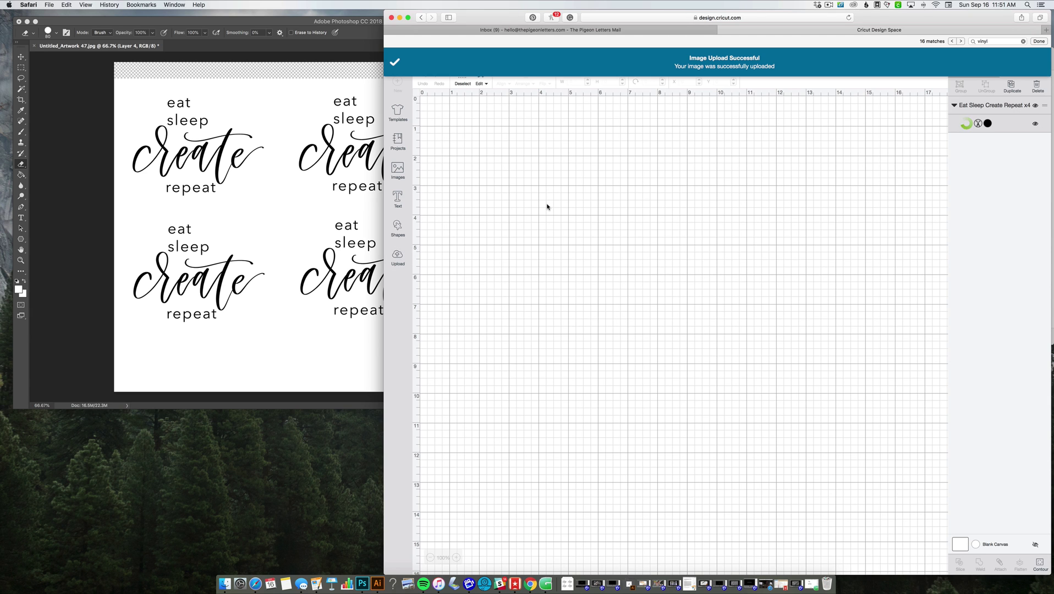
left_click_drag(635, 287, 549, 201)
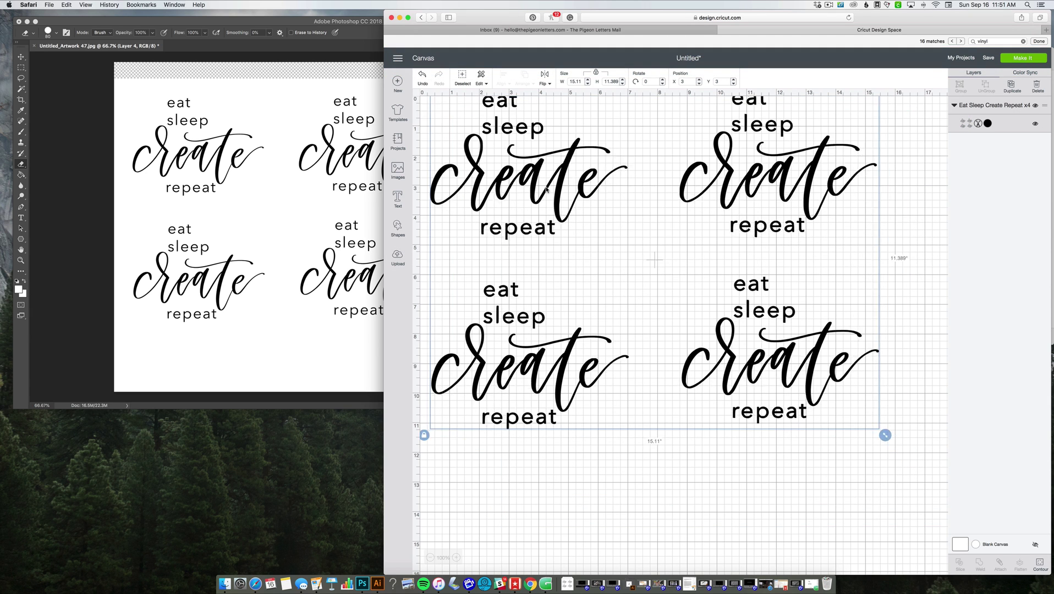
left_click(800, 306)
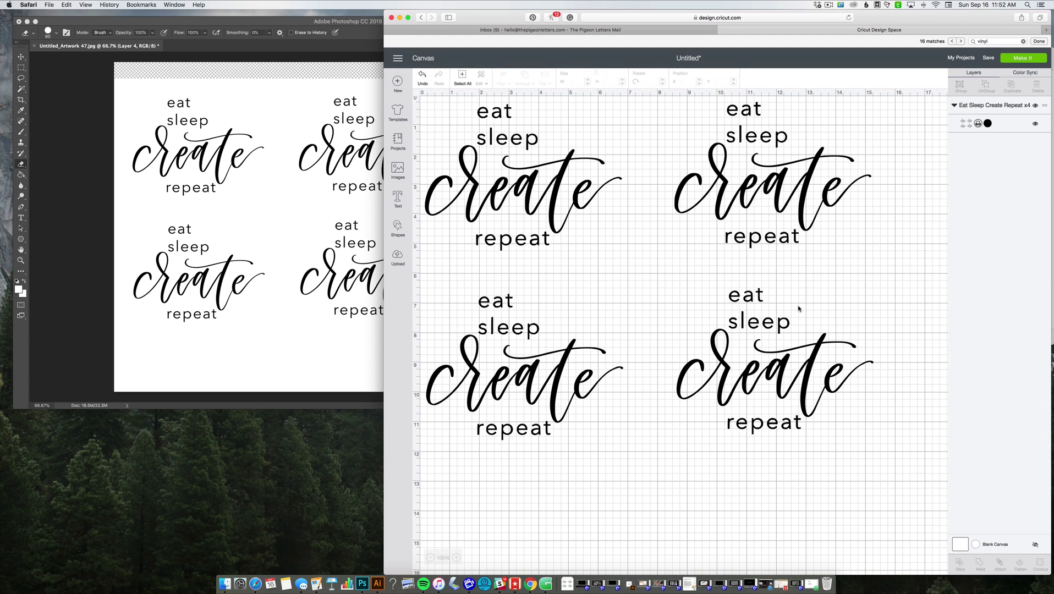
left_click(978, 124)
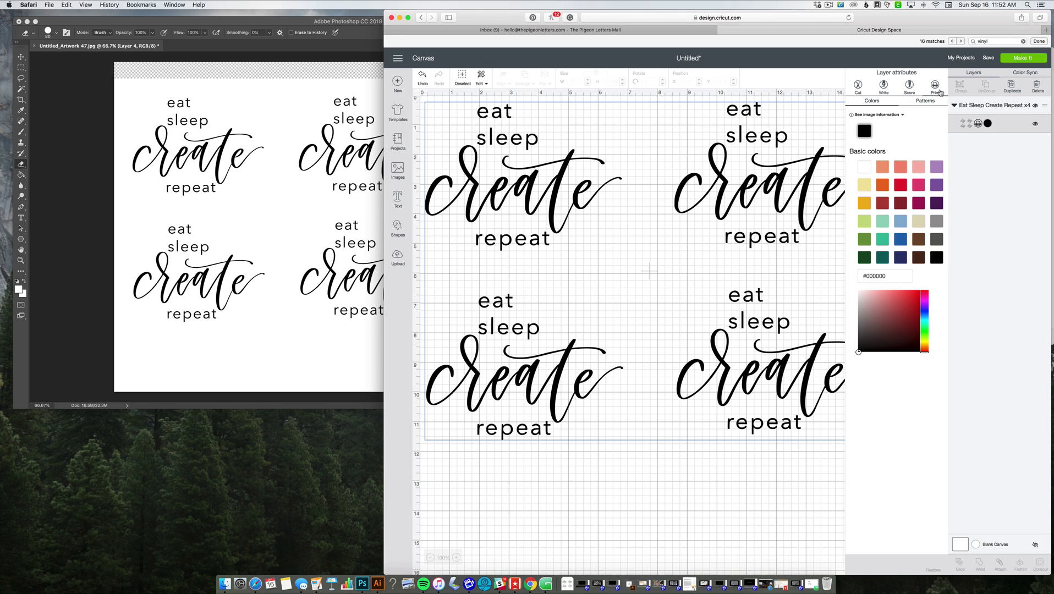
Close the layer's cut and colour settings and deselect the design
left_click(802, 177)
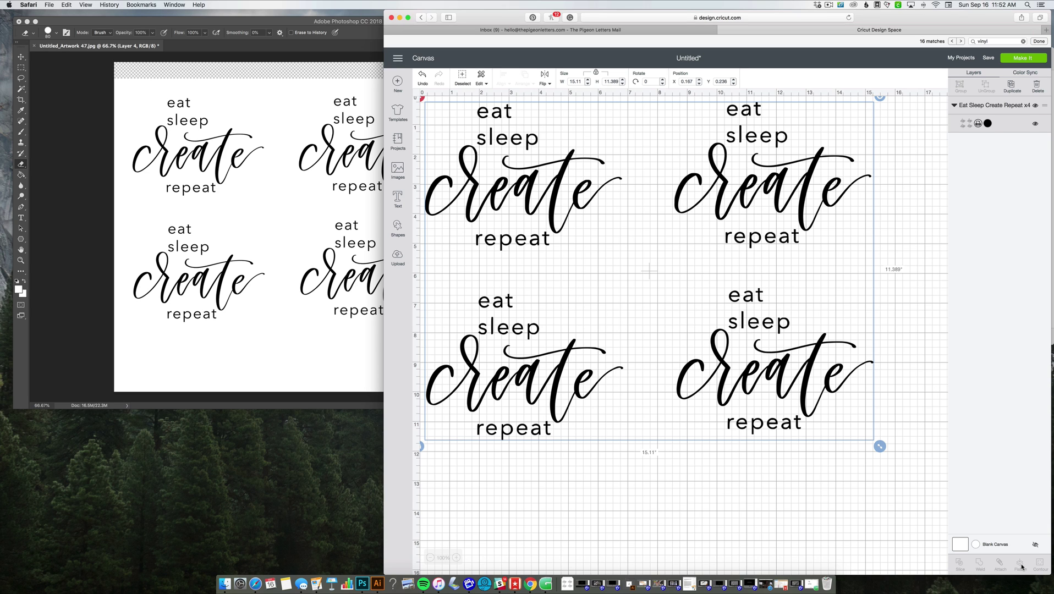
left_click(978, 125)
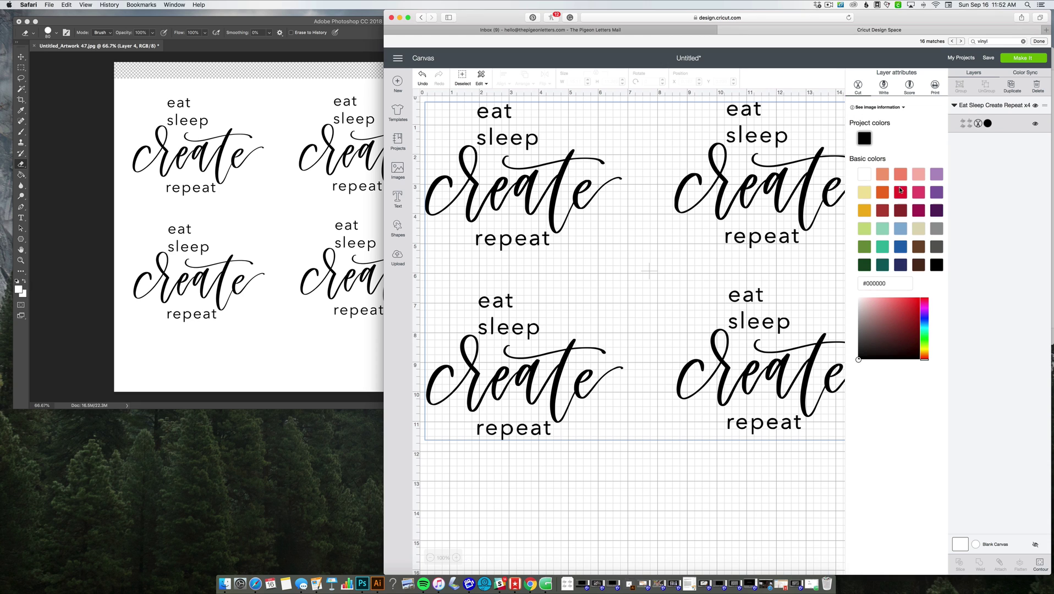
left_click(998, 124)
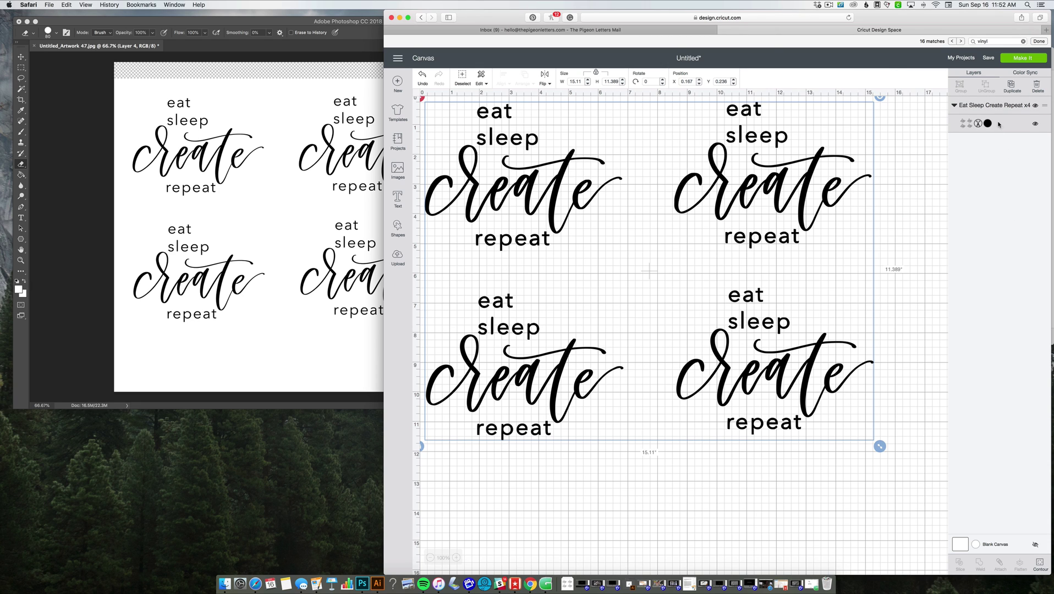
left_click(915, 196)
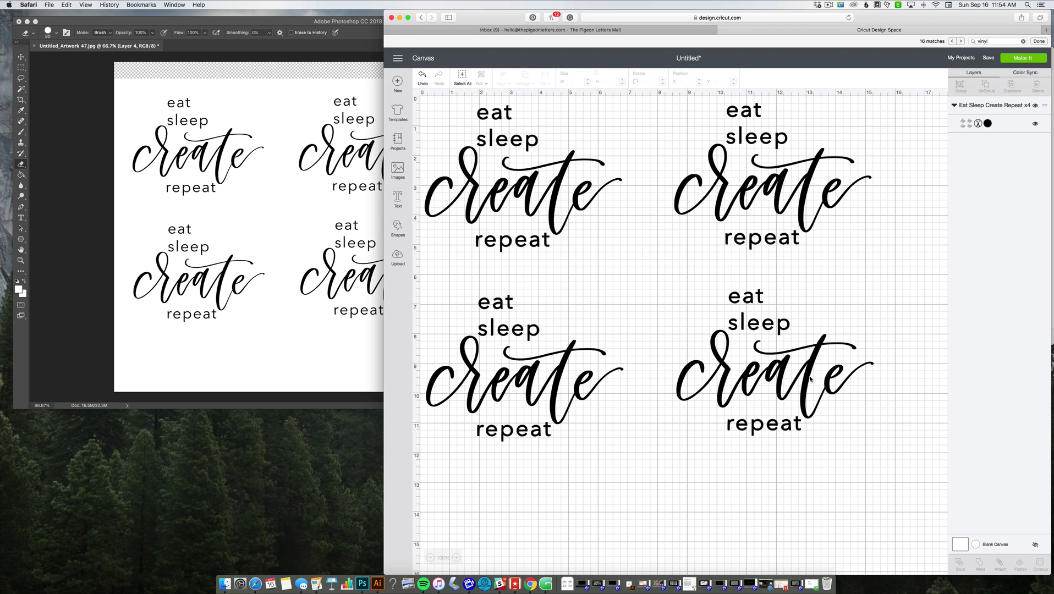
Resize the design to about 10.749 × 8.102 in and send it to the mat
left_click(846, 421)
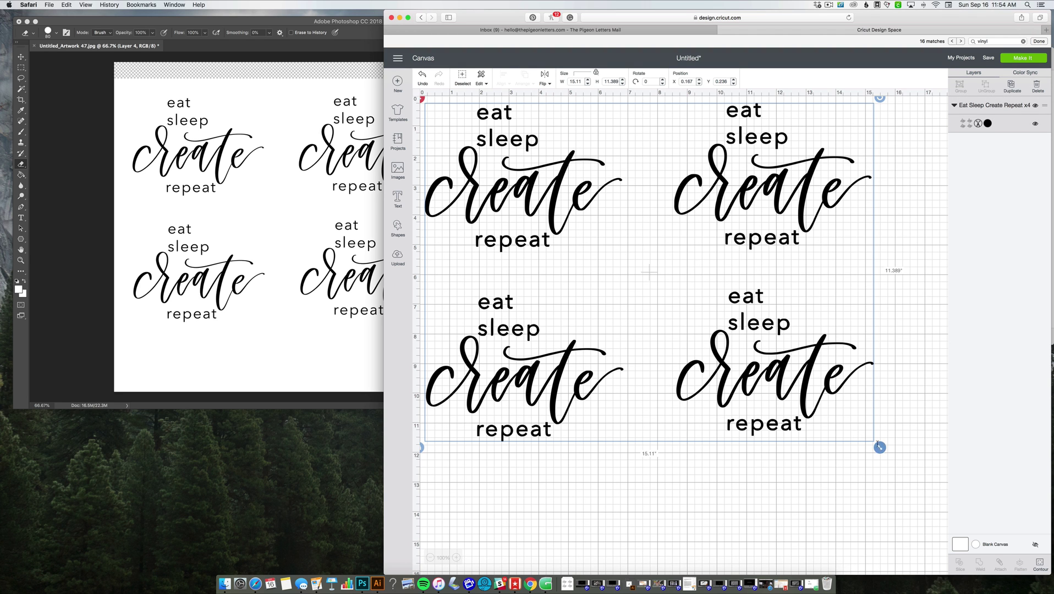
left_click_drag(879, 447, 750, 326)
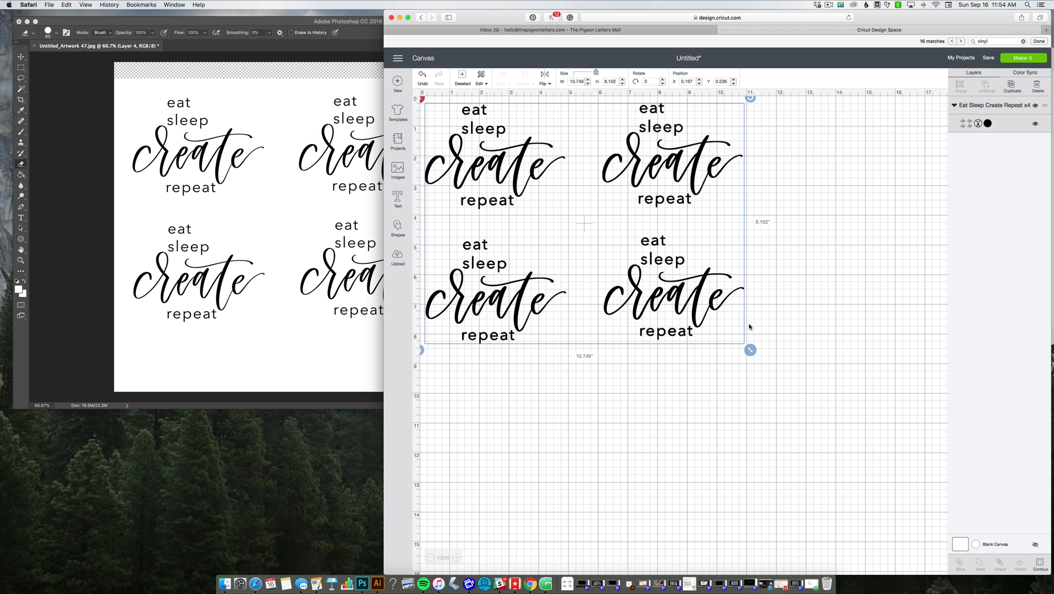
left_click(796, 304)
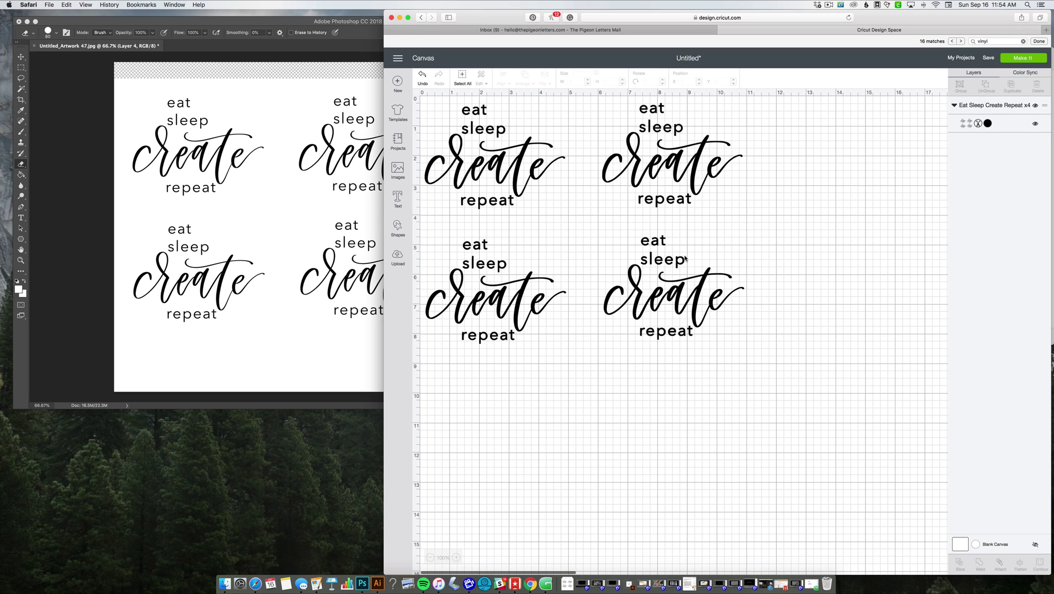
left_click(1030, 59)
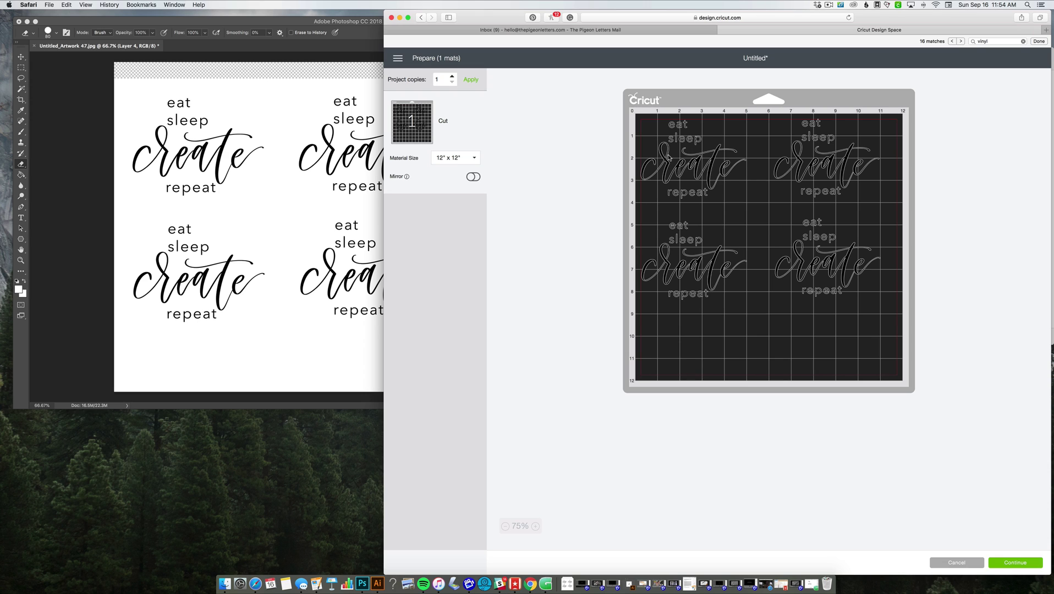
Nudge the four designs slightly on the 12x12 mat and continue to the Make step
left_click_drag(668, 158, 671, 159)
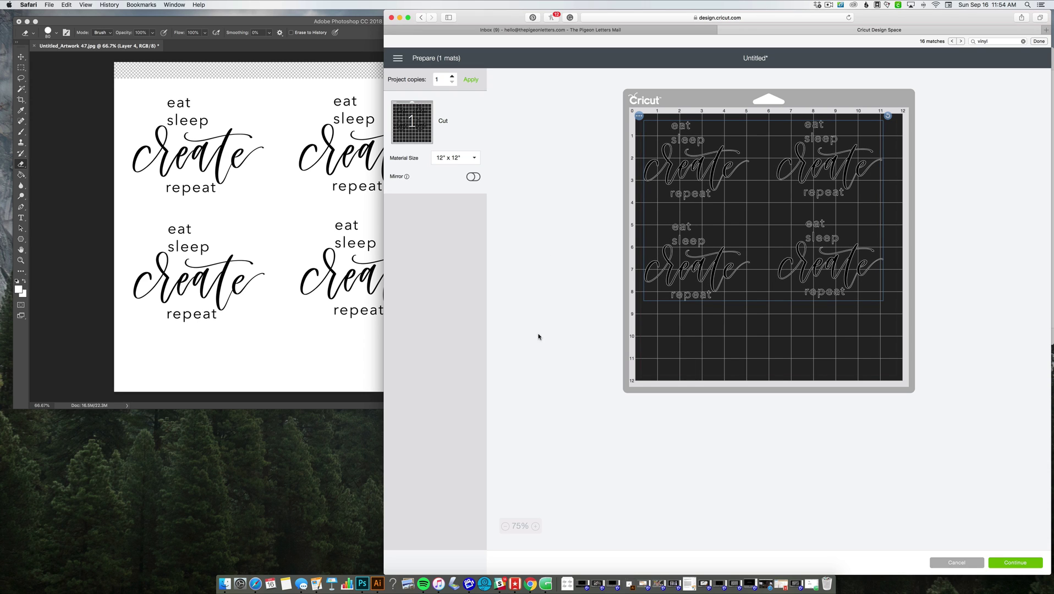
left_click(1005, 567)
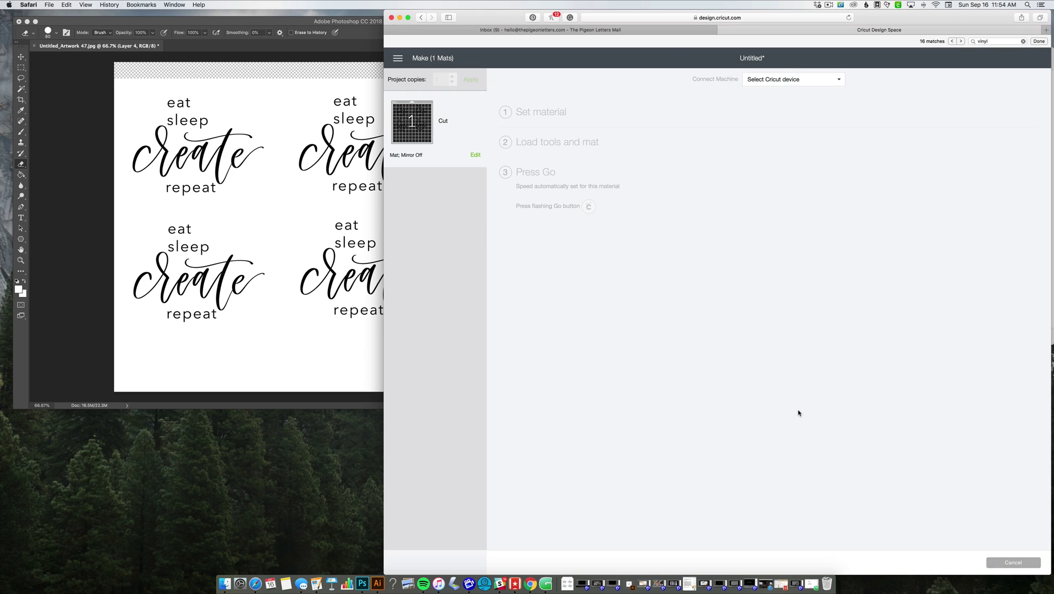